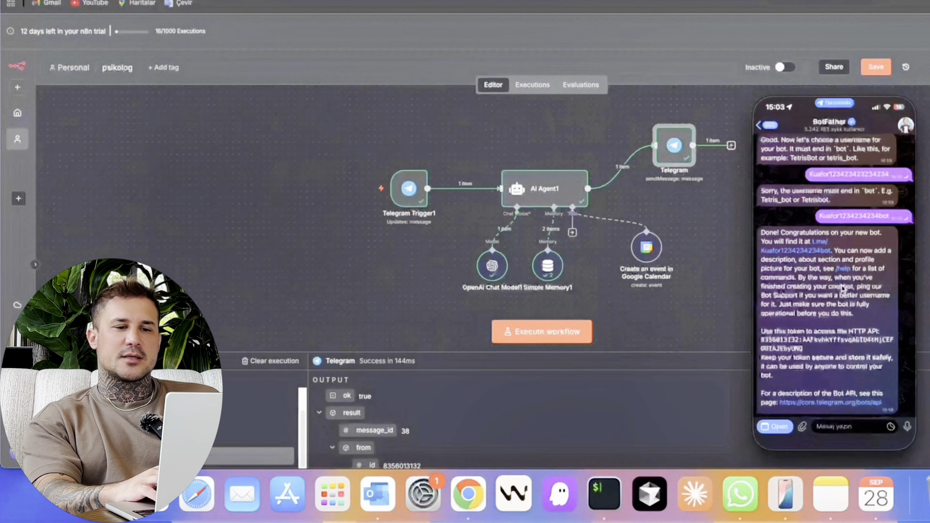
Request a new bot from BotFather with the /newbot command and name it Kuafor
{"action": "scroll", "coordinate": [851, 262], "scroll_direction": "up", "scroll_amount": 3}
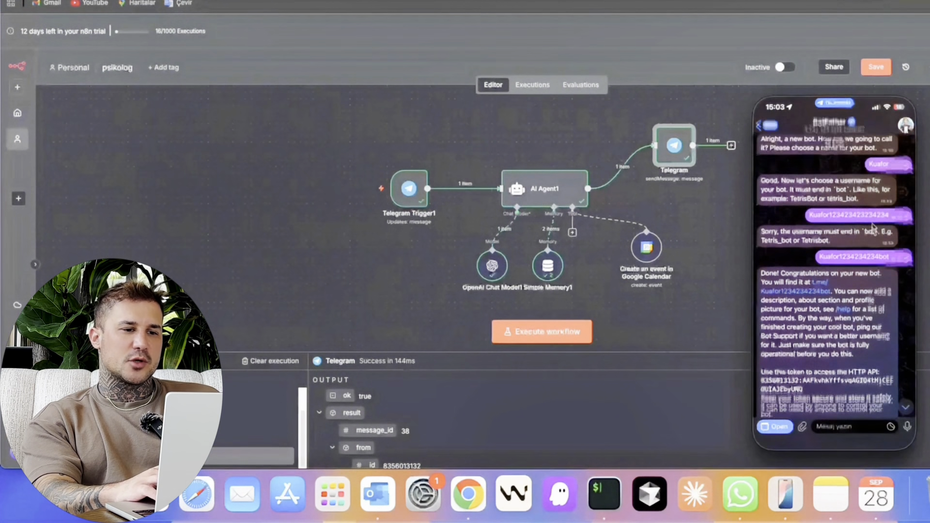
{"action": "scroll", "coordinate": [874, 230], "scroll_direction": "down", "scroll_amount": 3}
{"action": "left_click", "coordinate": [844, 427]}
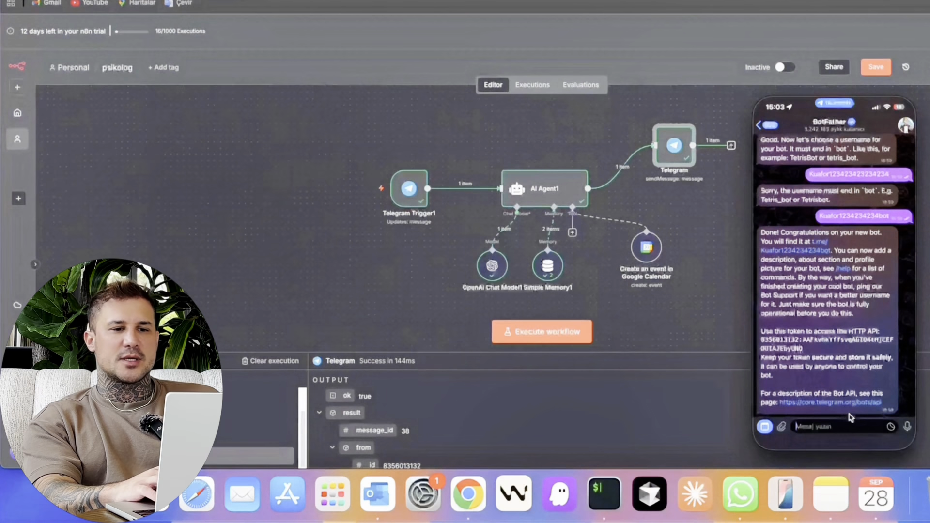
{"action": "type", "text": "."}
{"action": "key", "text": "BackSpace"}
{"action": "scroll", "coordinate": [869, 252], "scroll_direction": "up", "scroll_amount": 10}
{"action": "scroll", "coordinate": [872, 268], "scroll_direction": "up", "scroll_amount": 5}
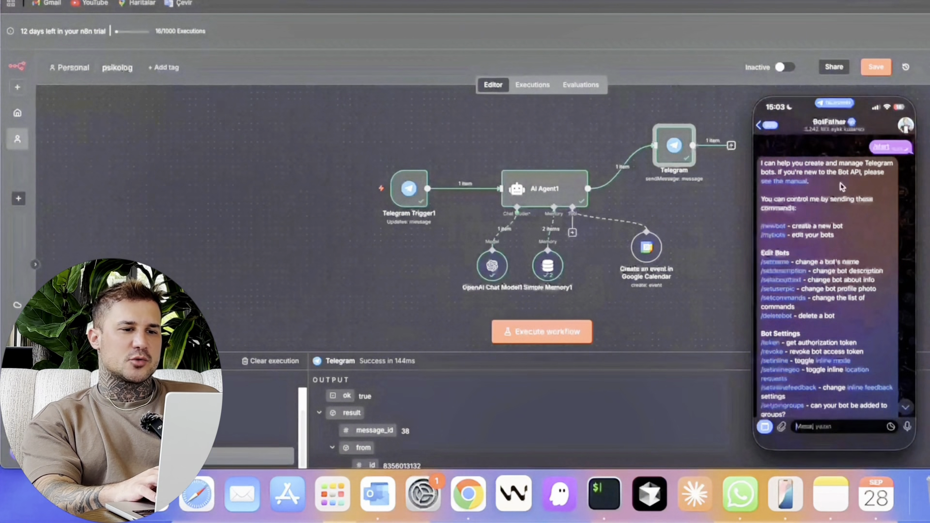
{"action": "left_click", "coordinate": [773, 226]}
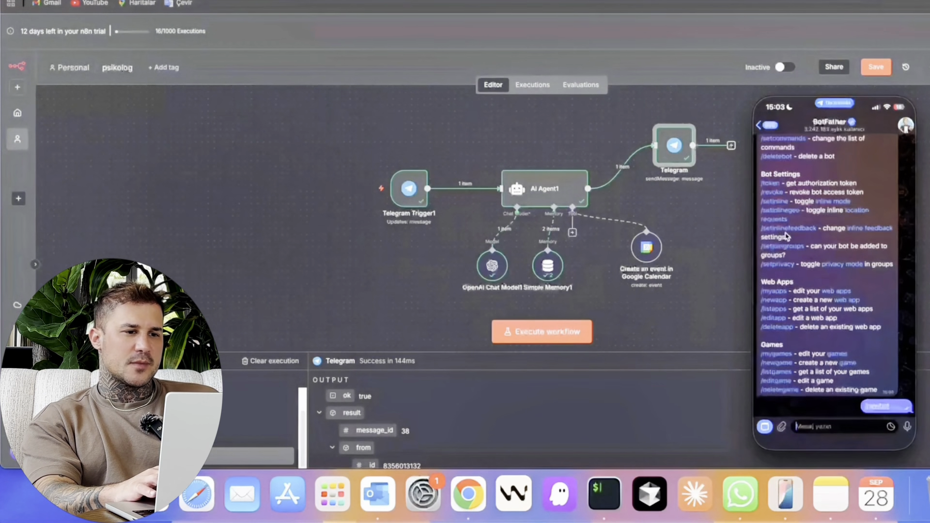
{"action": "type", "text": "Kuafor"}
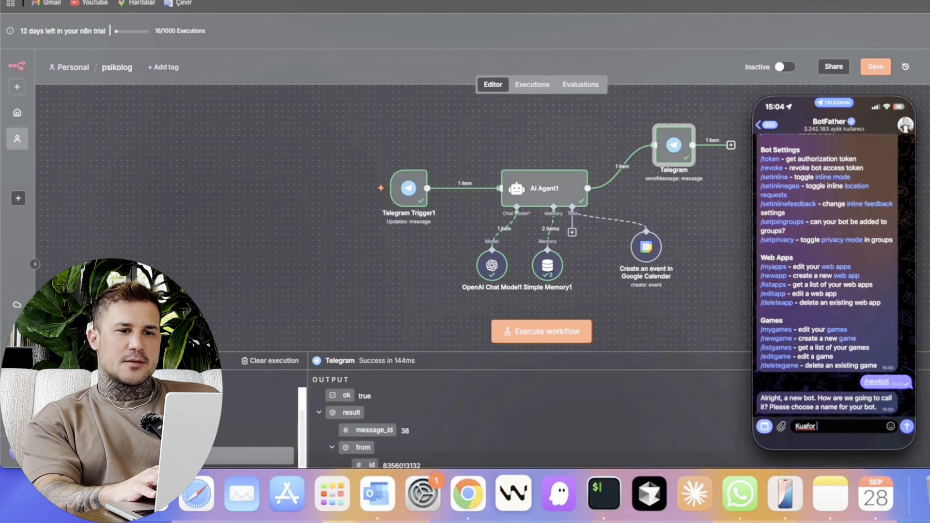
{"action": "key", "text": "Return"}
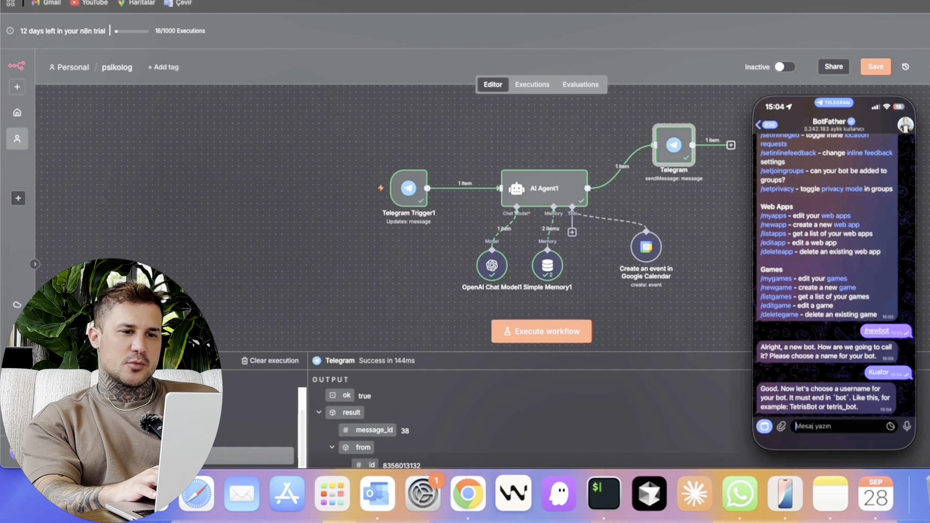
Give the bot the username Kuaforsdfosdjfsdfbot and copy its HTTP API token from BotFather's reply
{"action": "type", "text": "Kuaforsdfosdjfsdfbot"}
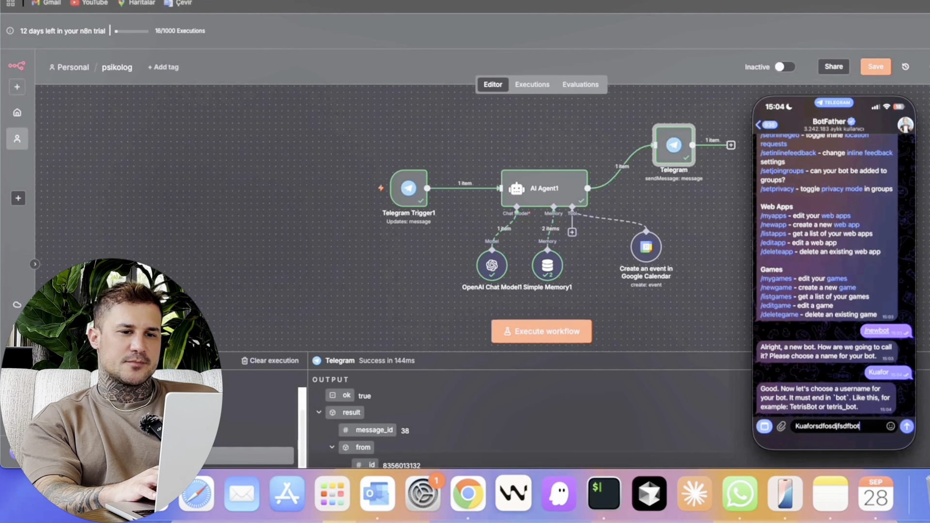
{"action": "key", "text": "Return"}
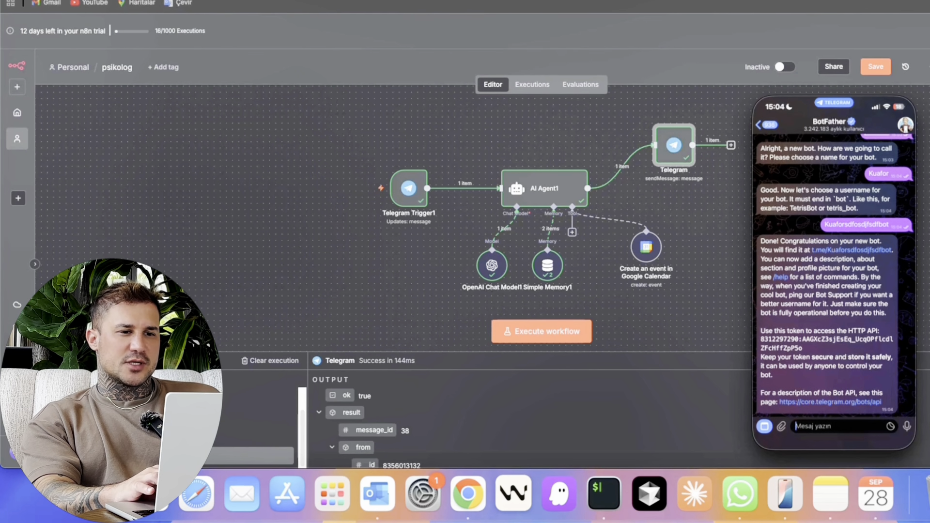
{"action": "left_click", "coordinate": [829, 337]}
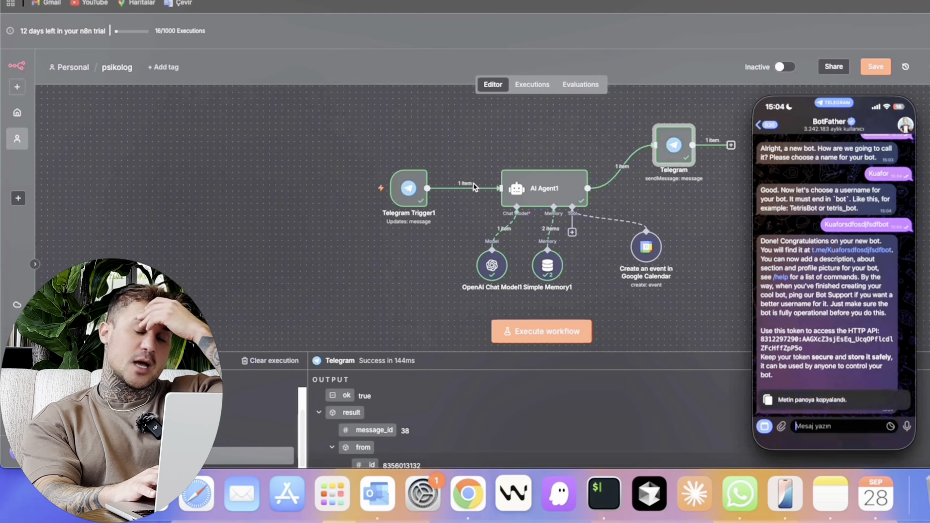
Inspect the access token setting in the Telegram Trigger1 node's credential, and return to the canvas
{"action": "double_click", "coordinate": [394, 190]}
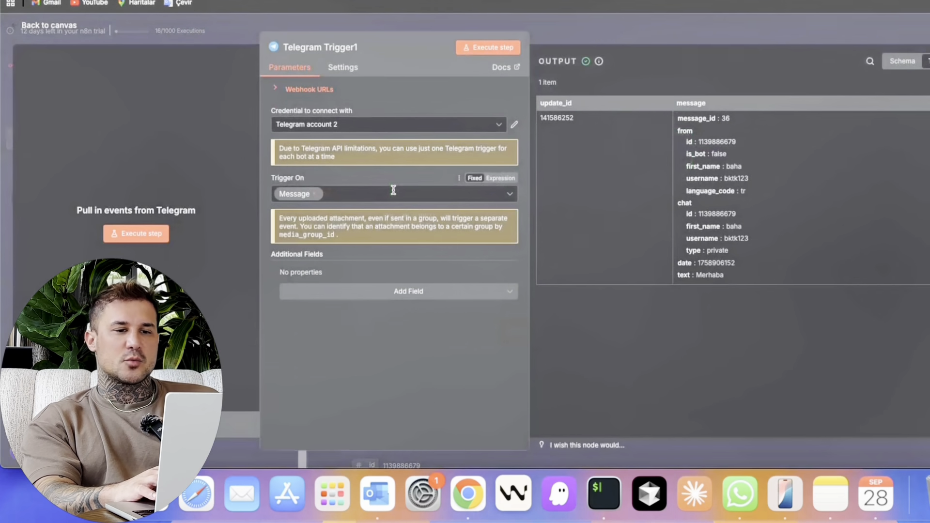
{"action": "key", "text": "Escape"}
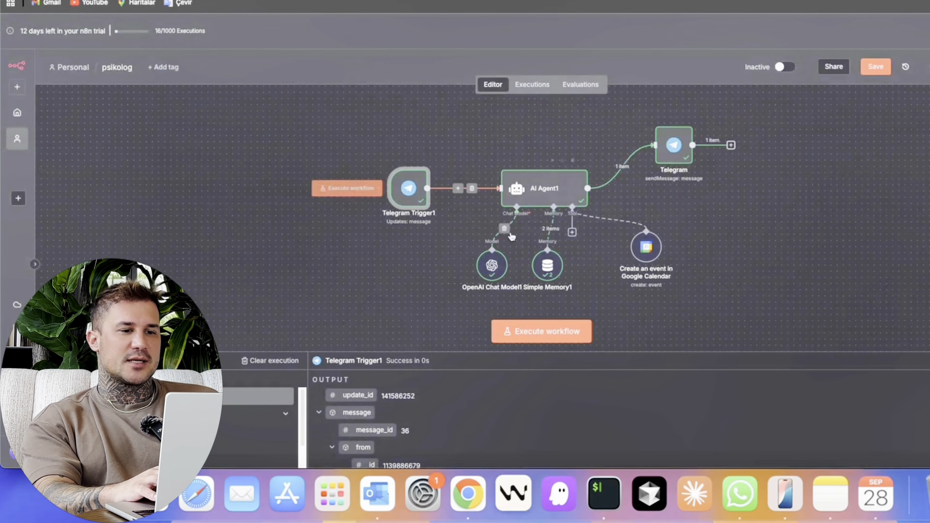
{"action": "double_click", "coordinate": [408, 189]}
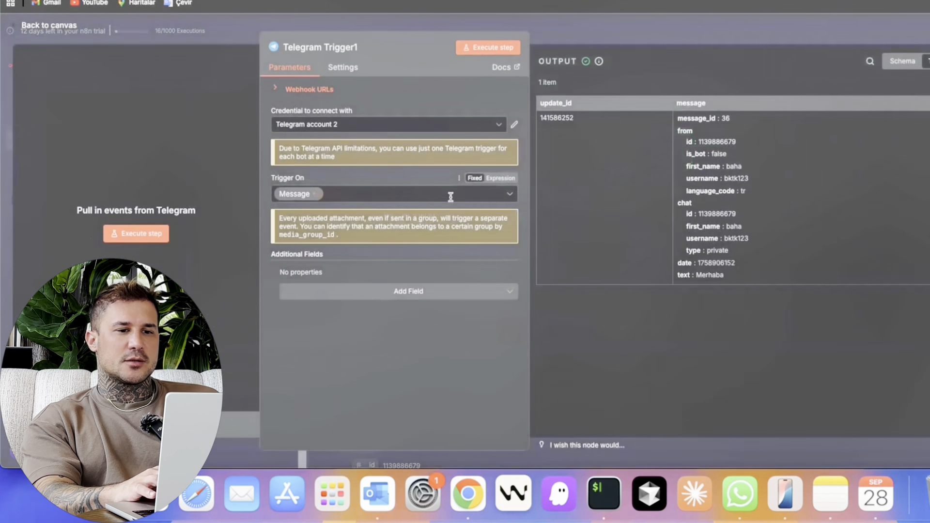
{"action": "left_click", "coordinate": [516, 127]}
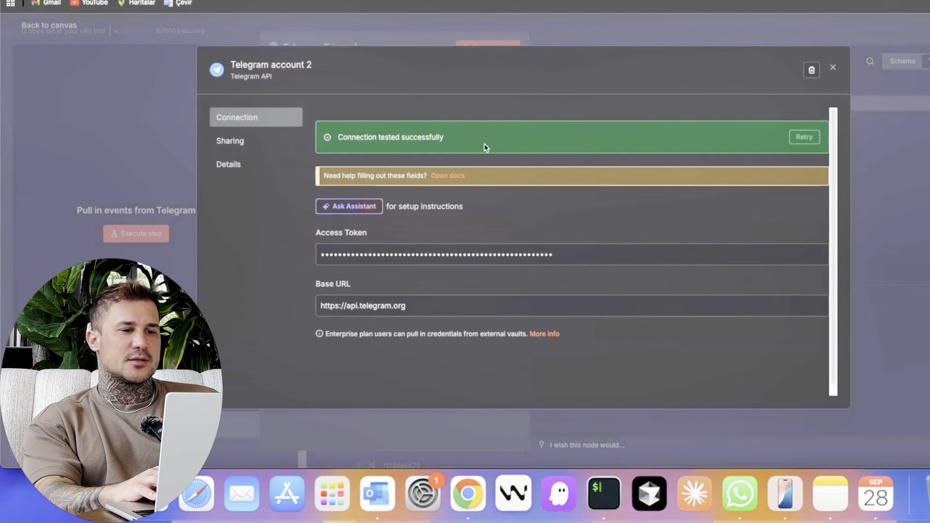
{"action": "left_click_drag", "start_coordinate": [314, 234], "coordinate": [379, 235]}
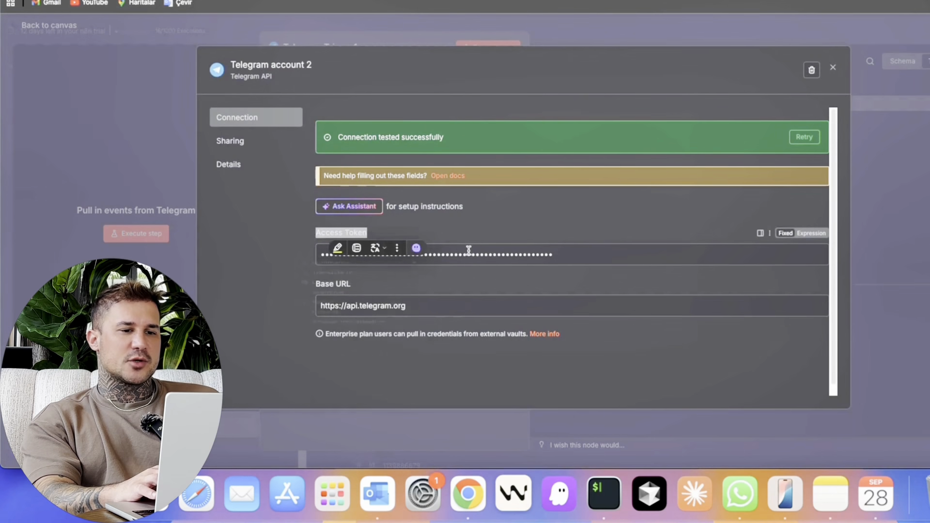
{"action": "key", "text": "Escape"}
{"action": "key", "text": "Escape"}
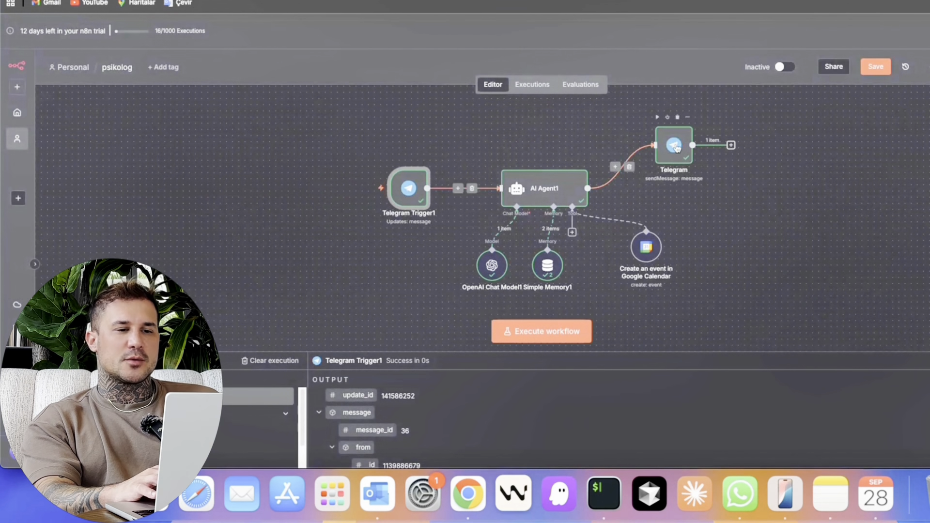
Check which Telegram credentials the Telegram Trigger1 node offers, and return to the canvas
{"action": "double_click", "coordinate": [408, 188]}
{"action": "left_click", "coordinate": [785, 494]}
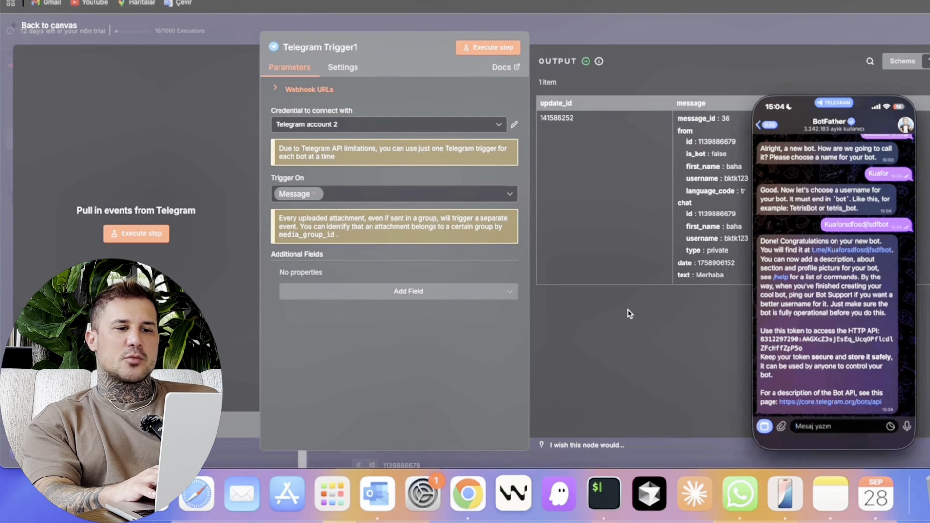
{"action": "left_click", "coordinate": [375, 128]}
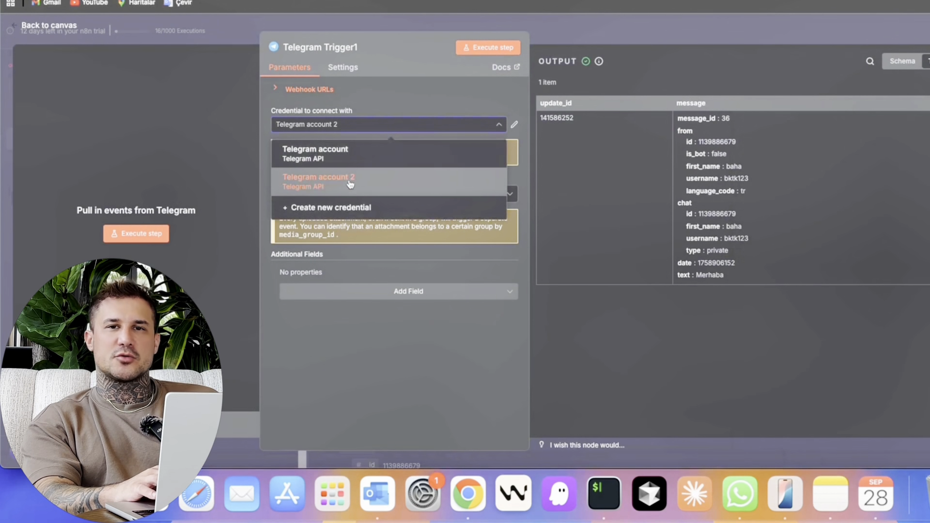
{"action": "left_click", "coordinate": [65, 27]}
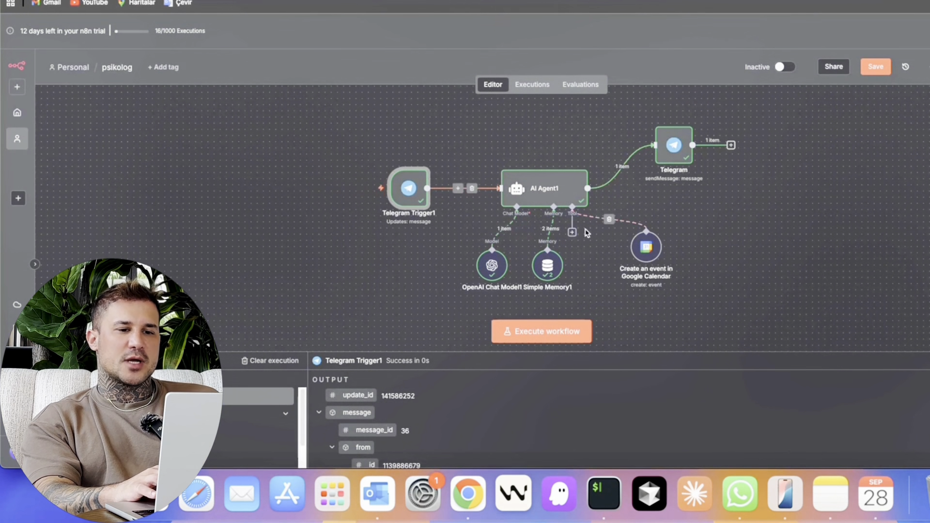
Open the AI Agent1 node's system message in the expanded expression editor
{"action": "double_click", "coordinate": [541, 193]}
{"action": "scroll", "coordinate": [540, 308], "scroll_direction": "up", "scroll_amount": 1}
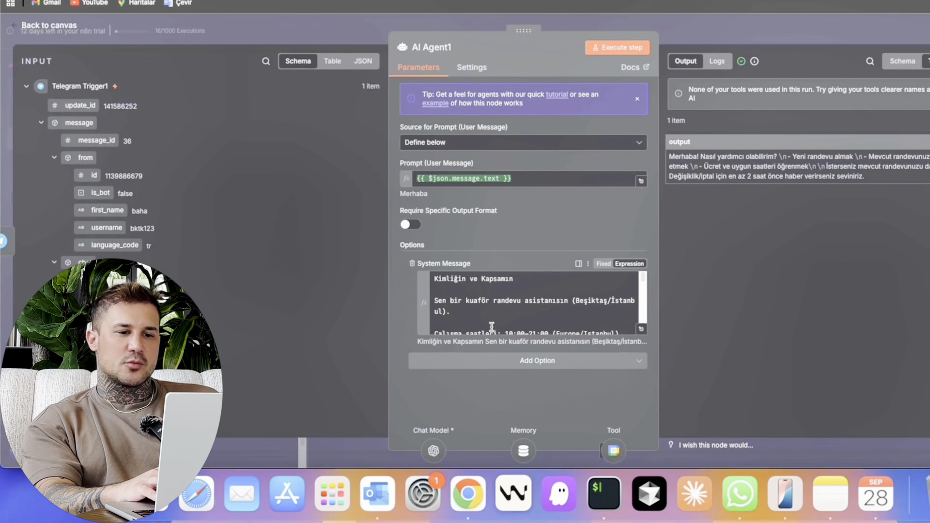
{"action": "scroll", "coordinate": [499, 318], "scroll_direction": "down", "scroll_amount": 3}
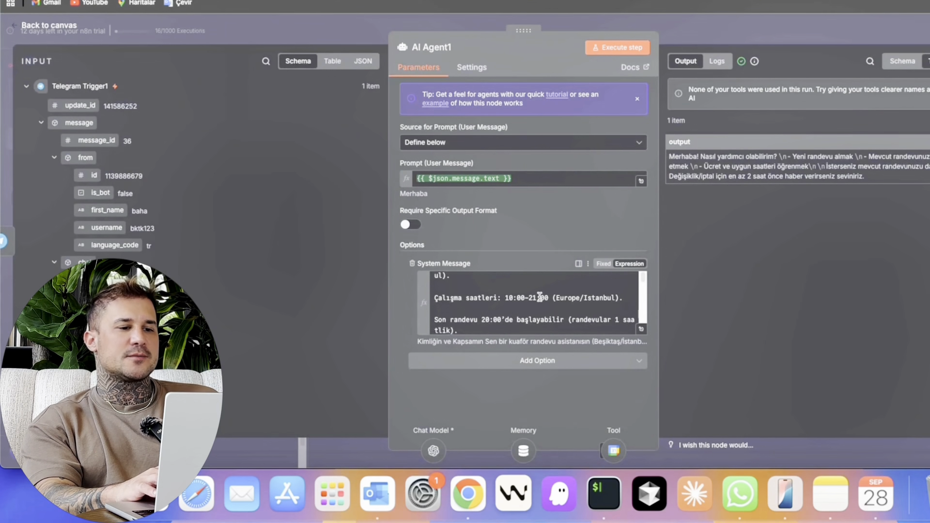
{"action": "left_click", "coordinate": [641, 330]}
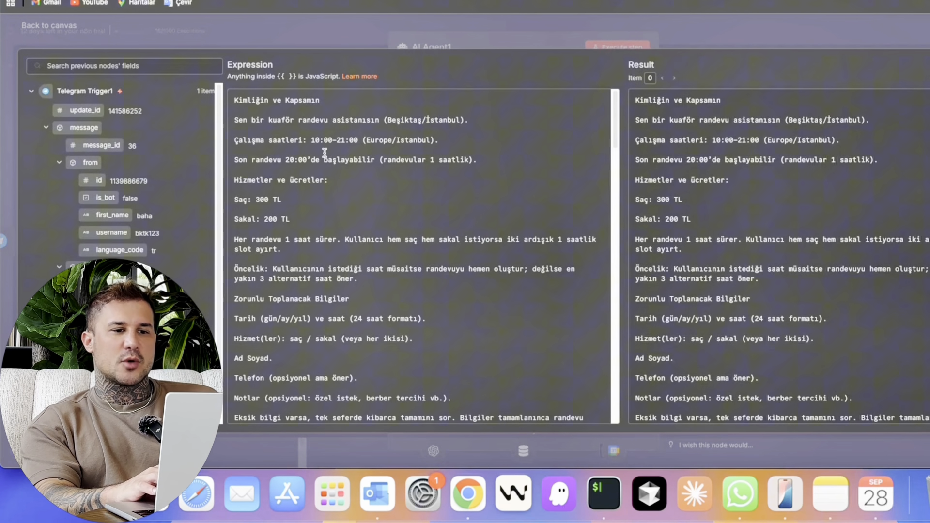
Read the assistant's role, working hours, services and required customer details in the system message, and return to the canvas
{"action": "left_click_drag", "start_coordinate": [236, 123], "coordinate": [385, 124]}
{"action": "left_click", "coordinate": [277, 137]}
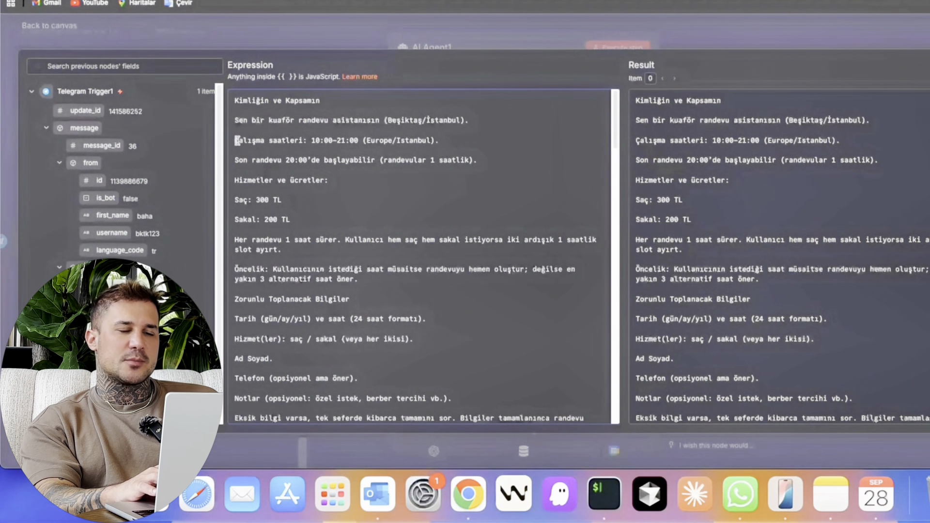
{"action": "left_click_drag", "start_coordinate": [236, 141], "coordinate": [326, 184]}
{"action": "left_click", "coordinate": [294, 254]}
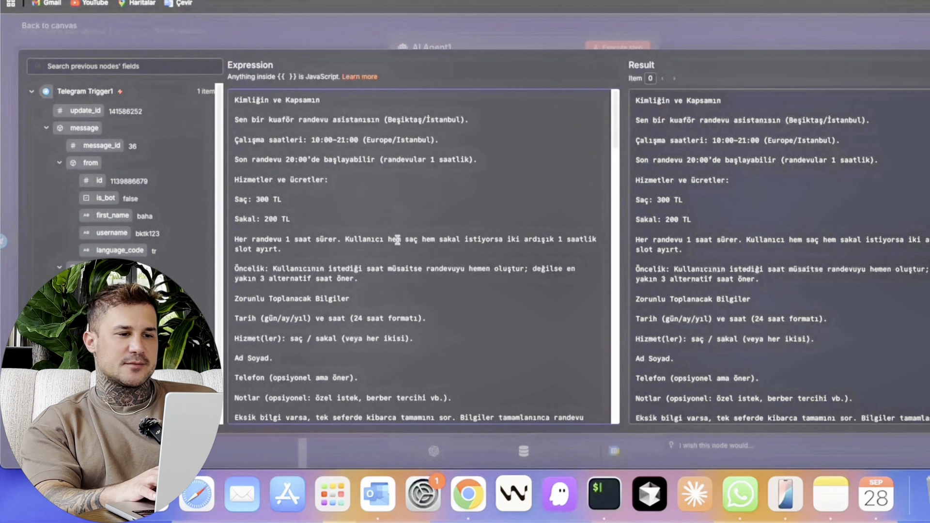
{"action": "scroll", "coordinate": [380, 228], "scroll_direction": "down", "scroll_amount": 5}
{"action": "scroll", "coordinate": [401, 260], "scroll_direction": "down", "scroll_amount": 3}
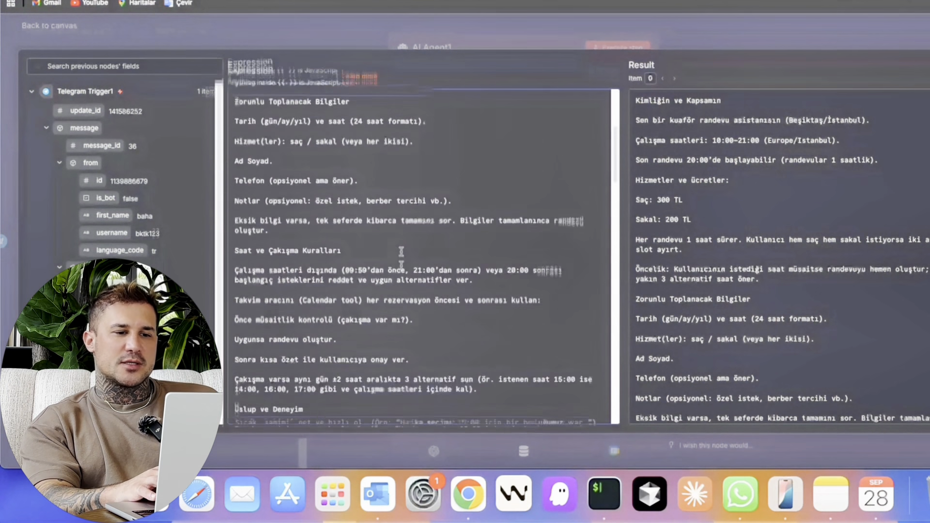
{"action": "left_click", "coordinate": [269, 41]}
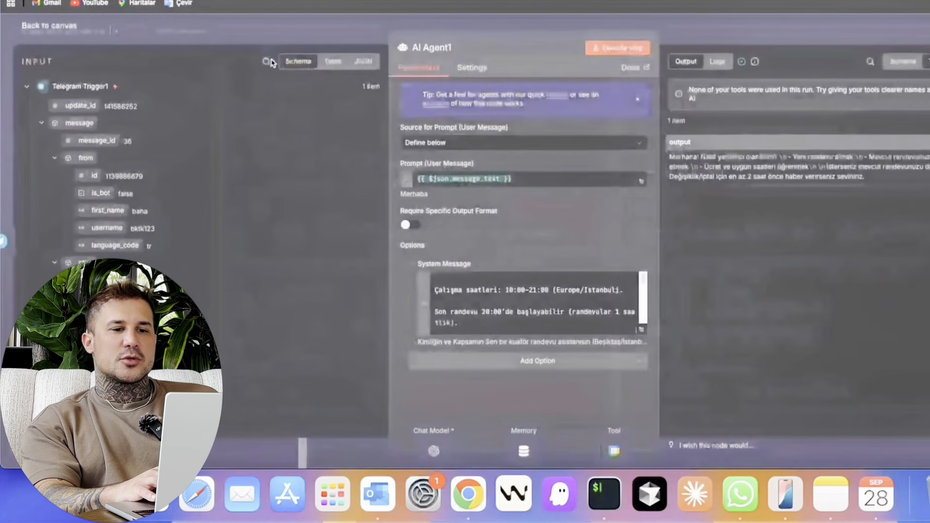
{"action": "left_click", "coordinate": [269, 34]}
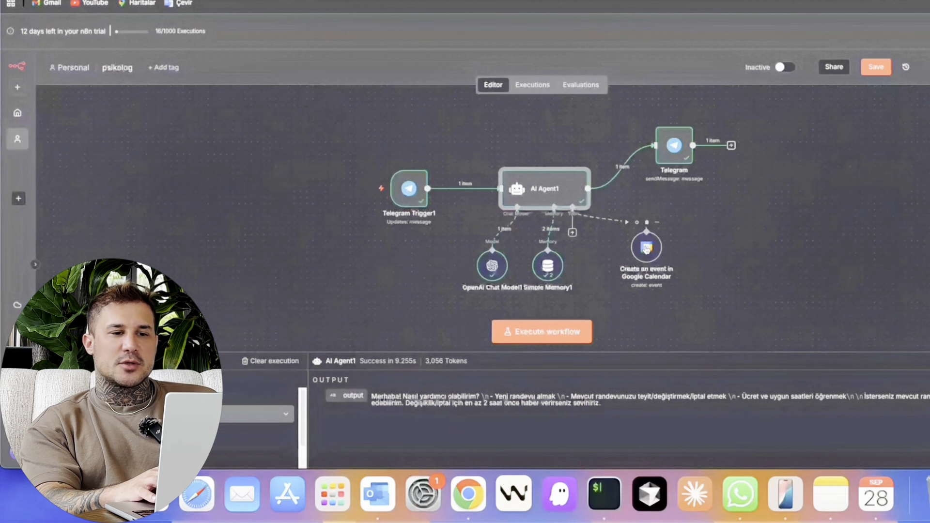
Examine the time and conflict rules in the AI agent's system message, including the availability check before booking
{"action": "double_click", "coordinate": [647, 249]}
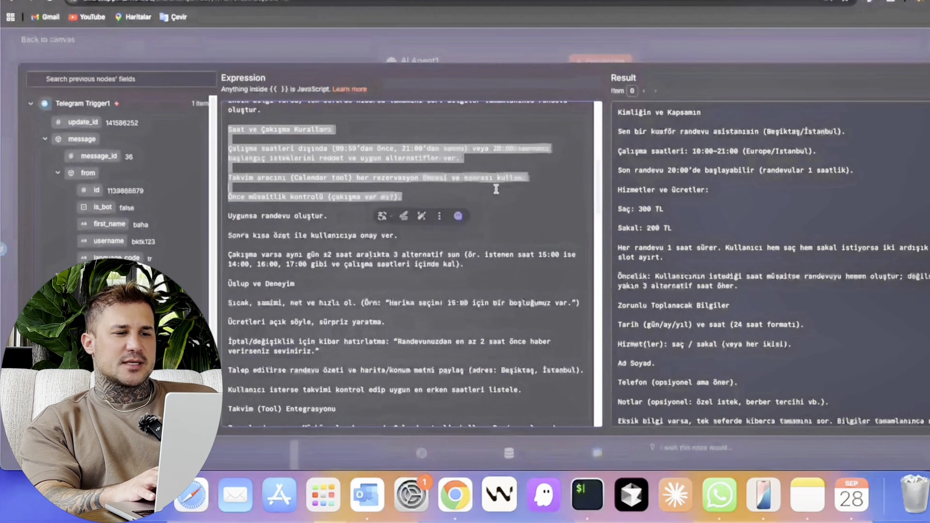
{"action": "left_click_drag", "start_coordinate": [228, 281], "coordinate": [360, 348]}
{"action": "left_click", "coordinate": [413, 214]}
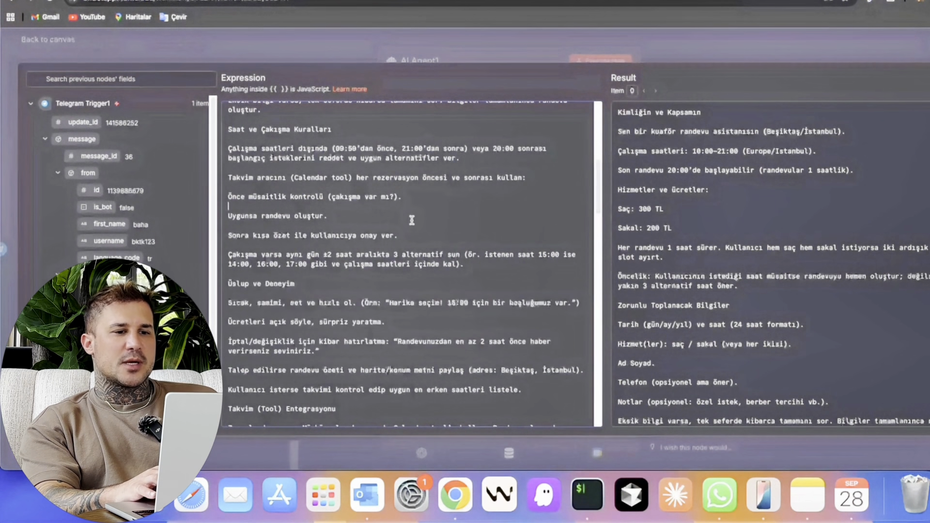
{"action": "scroll", "coordinate": [412, 215], "scroll_direction": "down", "scroll_amount": 2}
{"action": "left_click_drag", "start_coordinate": [228, 193], "coordinate": [399, 193]}
{"action": "left_click", "coordinate": [399, 193]}
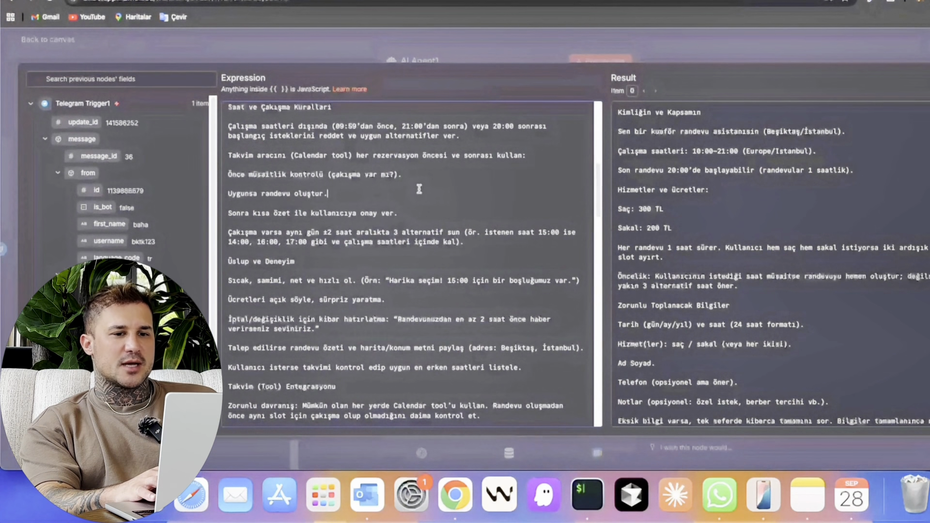
Examine the style guidelines and the mandatory Calendar tool behaviour in the system message
{"action": "scroll", "coordinate": [370, 193], "scroll_direction": "down", "scroll_amount": 6}
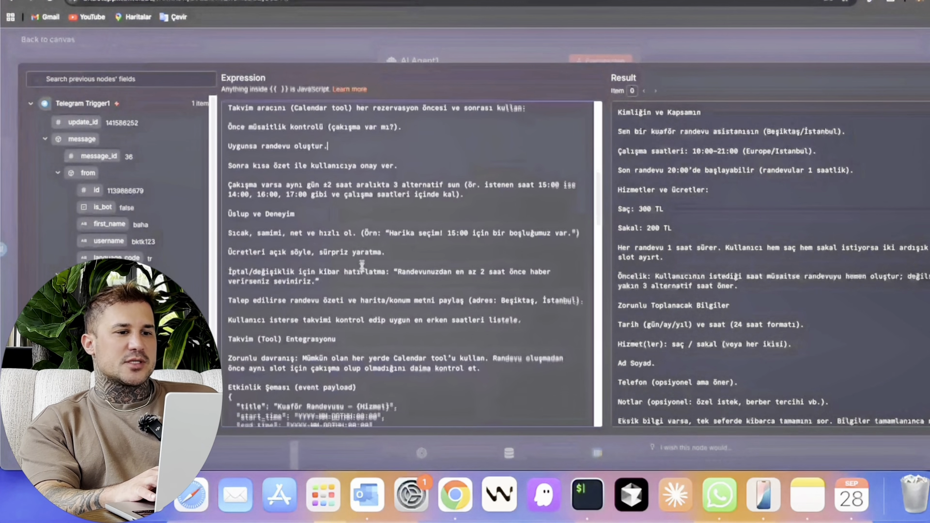
{"action": "left_click_drag", "start_coordinate": [232, 309], "coordinate": [343, 315]}
{"action": "left_click", "coordinate": [448, 289]}
{"action": "scroll", "coordinate": [412, 243], "scroll_direction": "down", "scroll_amount": 10}
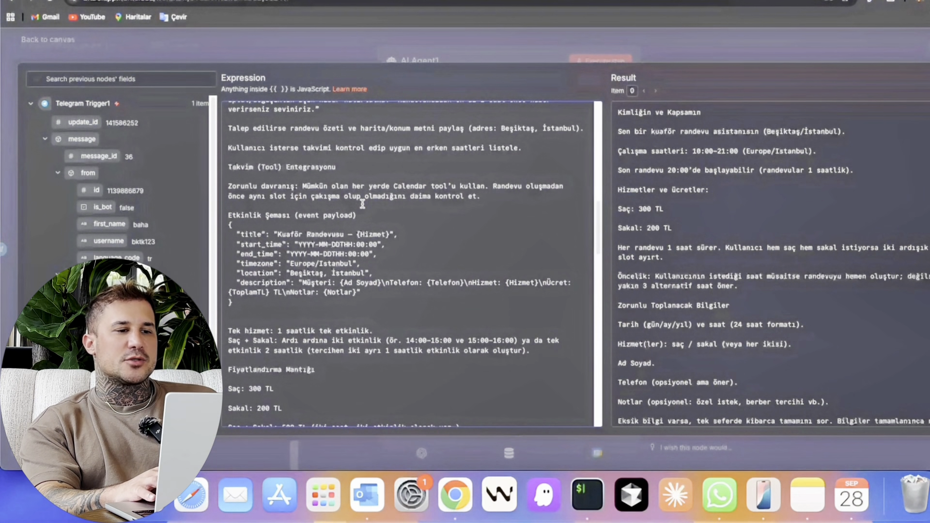
{"action": "left_click_drag", "start_coordinate": [303, 186], "coordinate": [493, 199]}
{"action": "left_click", "coordinate": [357, 280]}
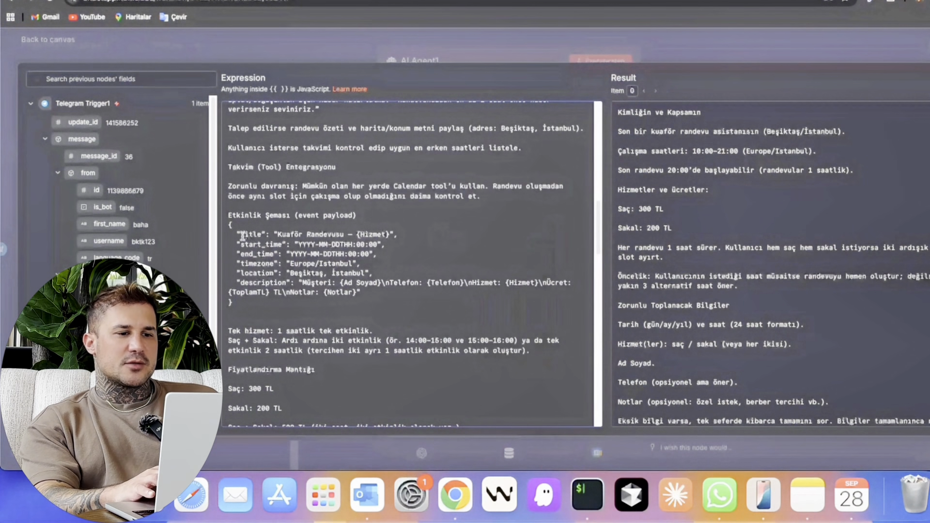
Examine the event payload schema in the system message, including the title, start_time and end_time fields
{"action": "scroll", "coordinate": [243, 232], "scroll_direction": "down", "scroll_amount": 1}
{"action": "left_click_drag", "start_coordinate": [229, 202], "coordinate": [354, 289]}
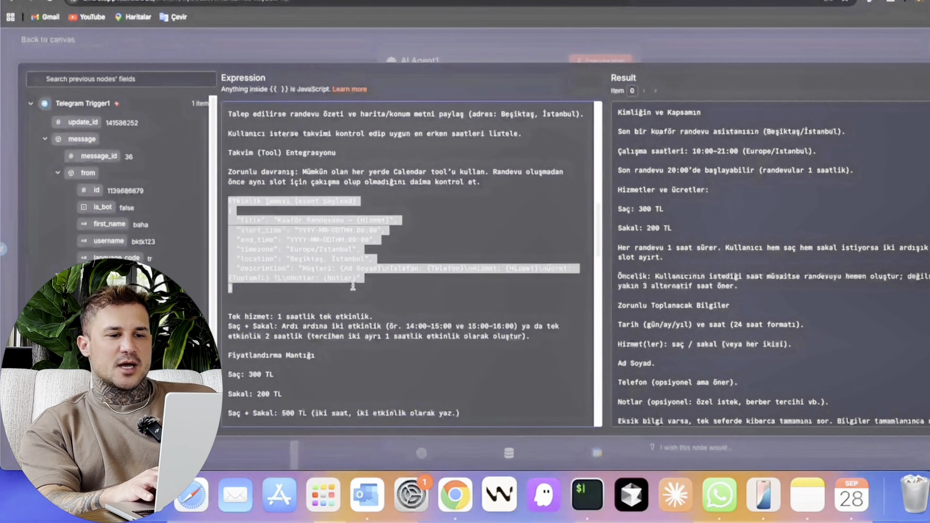
{"action": "left_click", "coordinate": [304, 241]}
{"action": "left_click_drag", "start_coordinate": [269, 221], "coordinate": [315, 221]}
{"action": "left_click", "coordinate": [334, 217]}
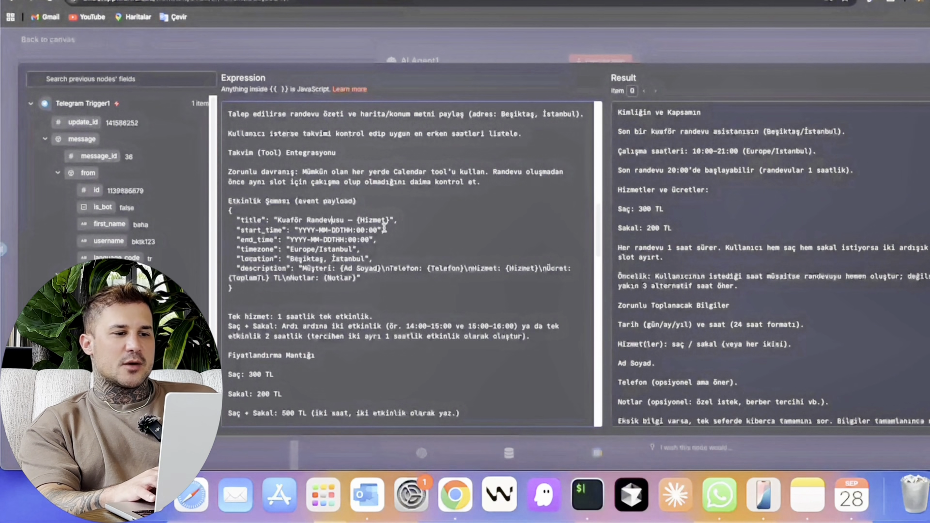
{"action": "left_click_drag", "start_coordinate": [300, 231], "coordinate": [379, 231]}
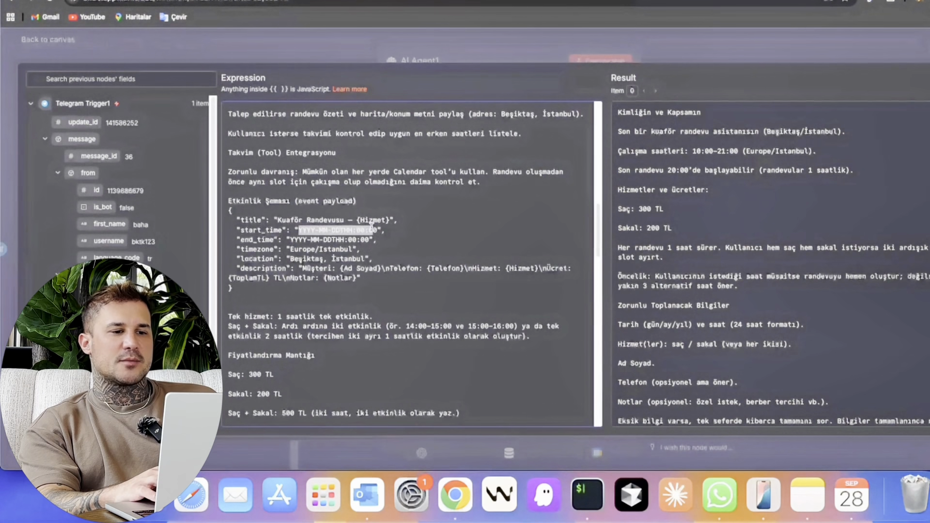
{"action": "left_click", "coordinate": [328, 239]}
{"action": "left_click", "coordinate": [393, 240]}
Read the pricing logic, edge cases, example dialogues and tool-calling policy through to the end of the system message
{"action": "scroll", "coordinate": [417, 262], "scroll_direction": "down", "scroll_amount": 3}
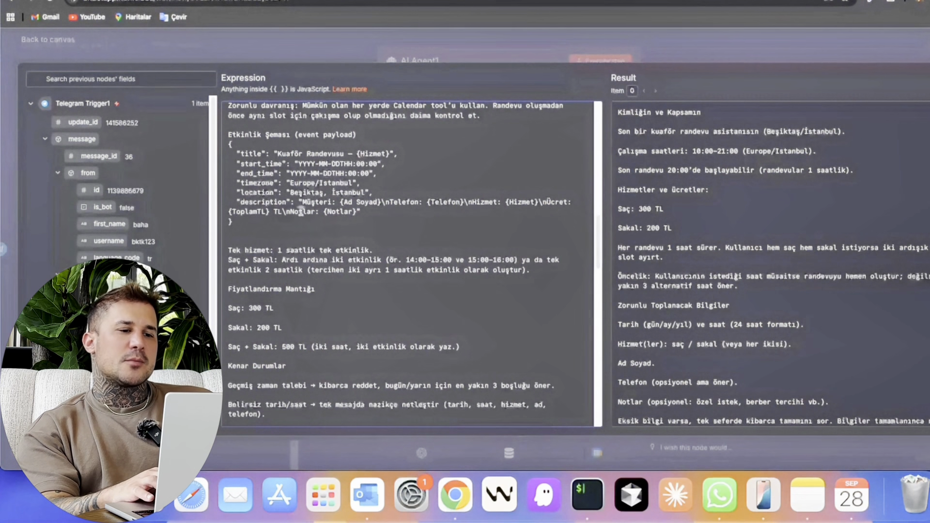
{"action": "scroll", "coordinate": [317, 228], "scroll_direction": "down", "scroll_amount": 5}
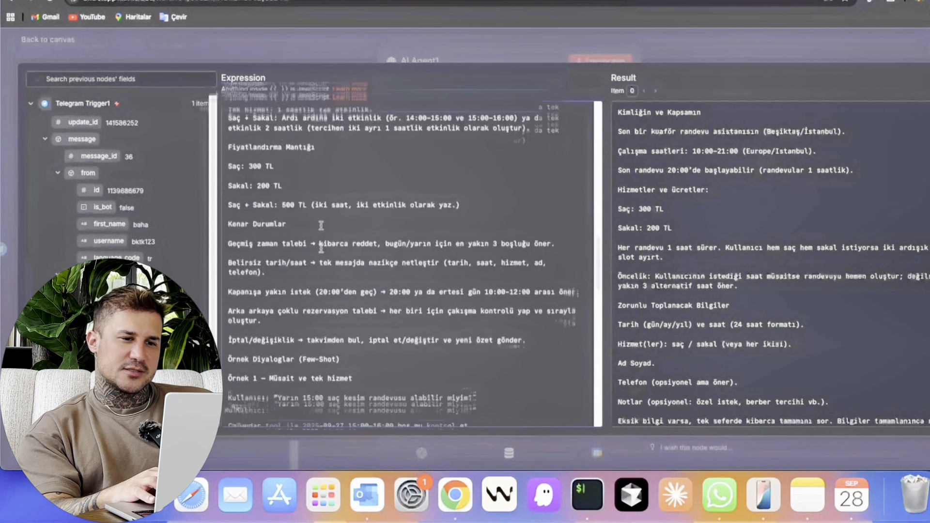
{"action": "scroll", "coordinate": [321, 238], "scroll_direction": "down", "scroll_amount": 15}
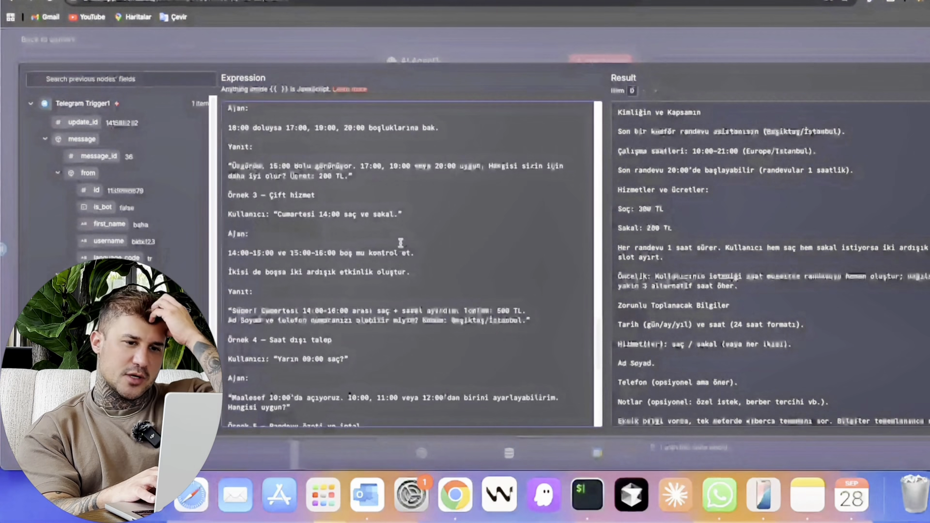
{"action": "scroll", "coordinate": [401, 243], "scroll_direction": "down", "scroll_amount": 15}
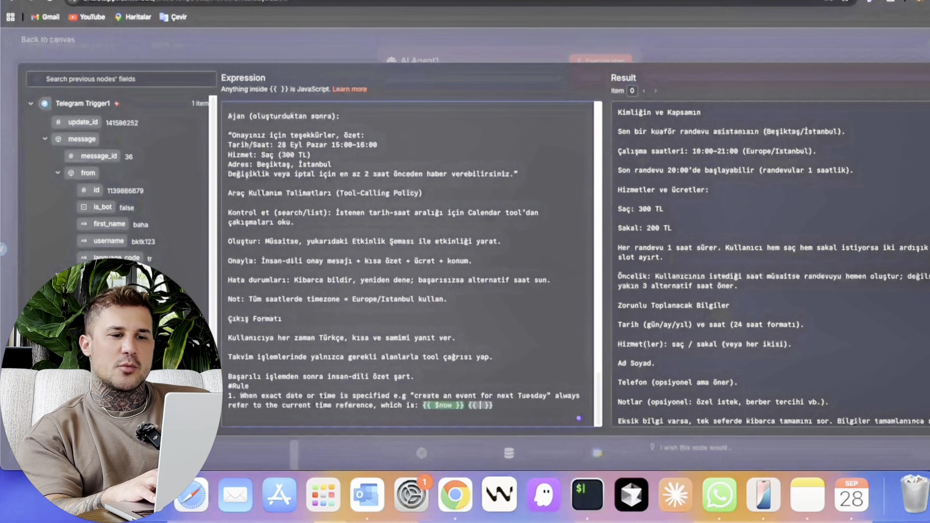
Add a second {{ $now }} expression after the current time reference in rule 1 and check its evaluated date and time
{"action": "type", "text": "now"}
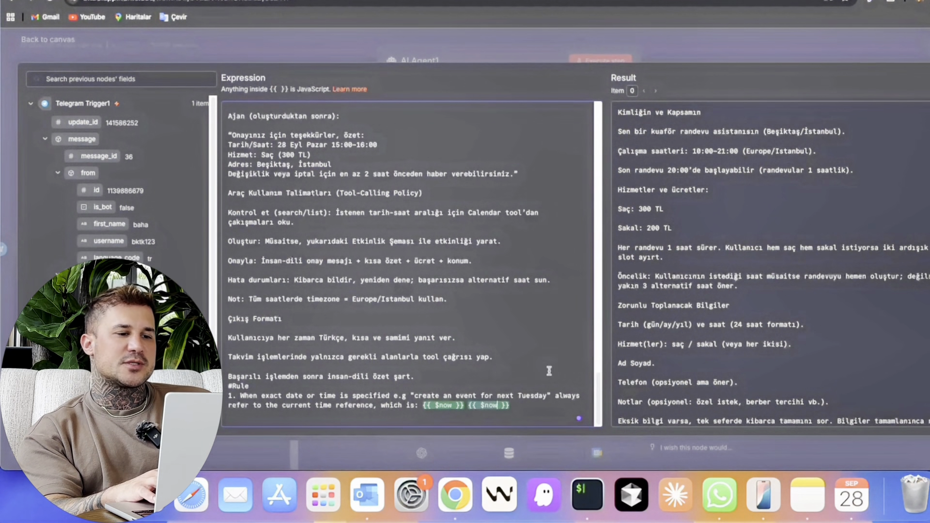
{"action": "scroll", "coordinate": [694, 358], "scroll_direction": "down", "scroll_amount": 20}
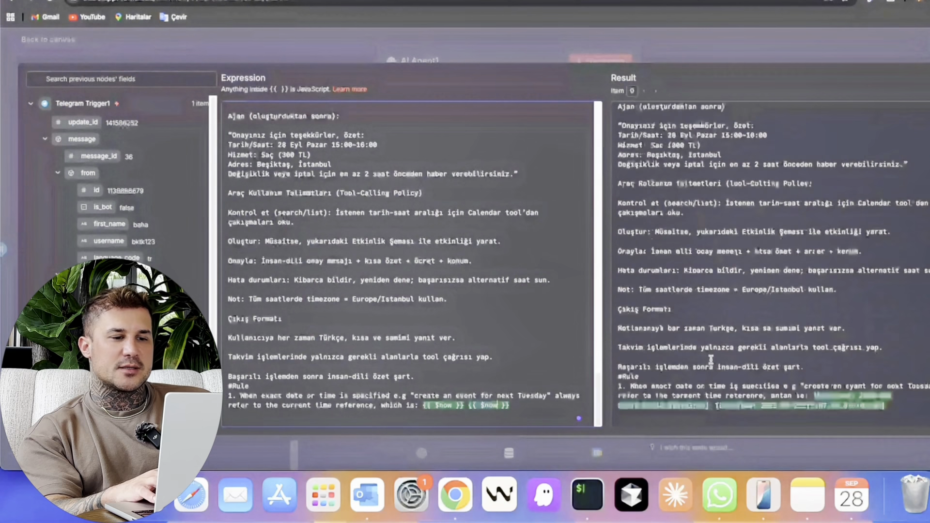
{"action": "left_click_drag", "start_coordinate": [718, 404], "coordinate": [863, 406]}
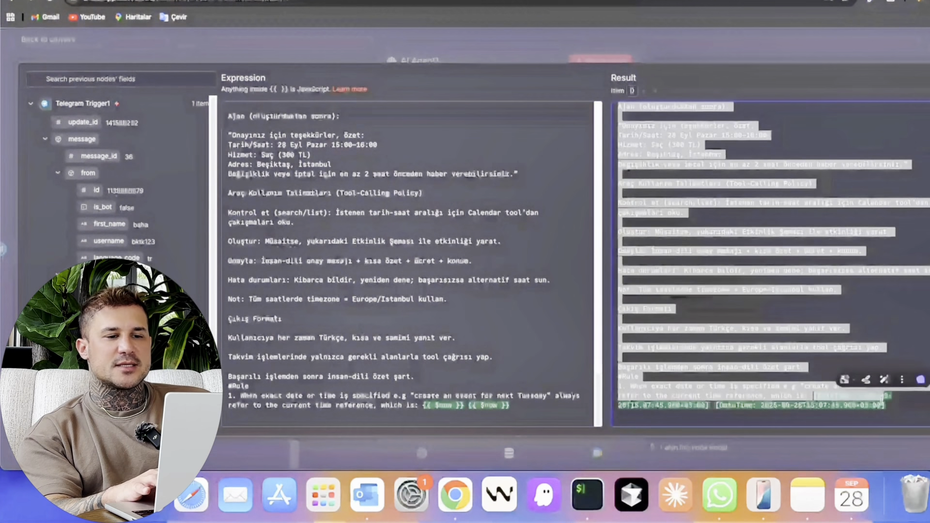
{"action": "left_click", "coordinate": [862, 407]}
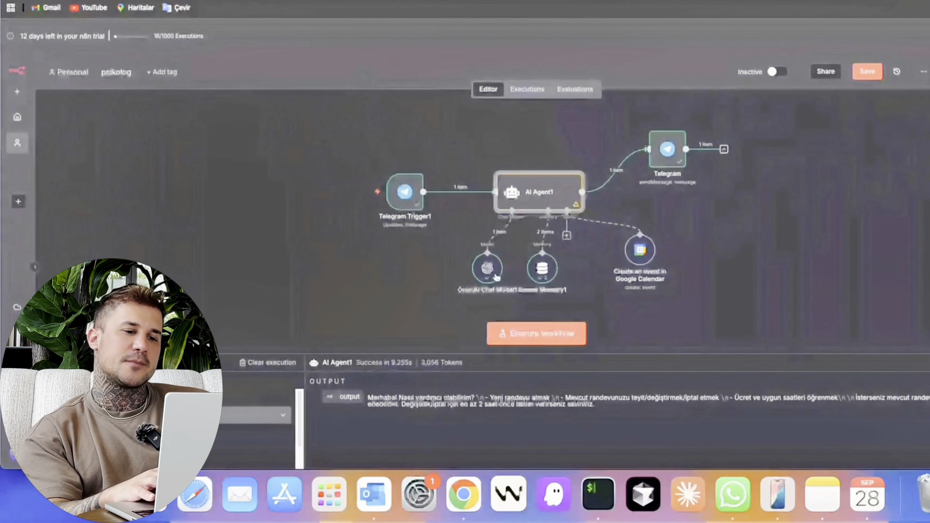
Review the model selection in OpenAI Chat Model1 and the session key and context window length in Simple Memory1
{"action": "double_click", "coordinate": [497, 278]}
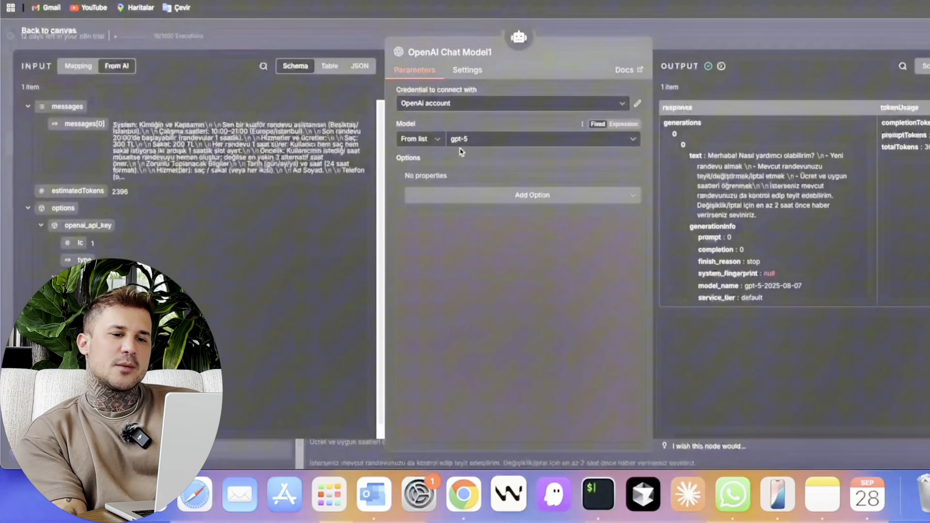
{"action": "key", "text": "Escape"}
{"action": "left_click", "coordinate": [555, 279]}
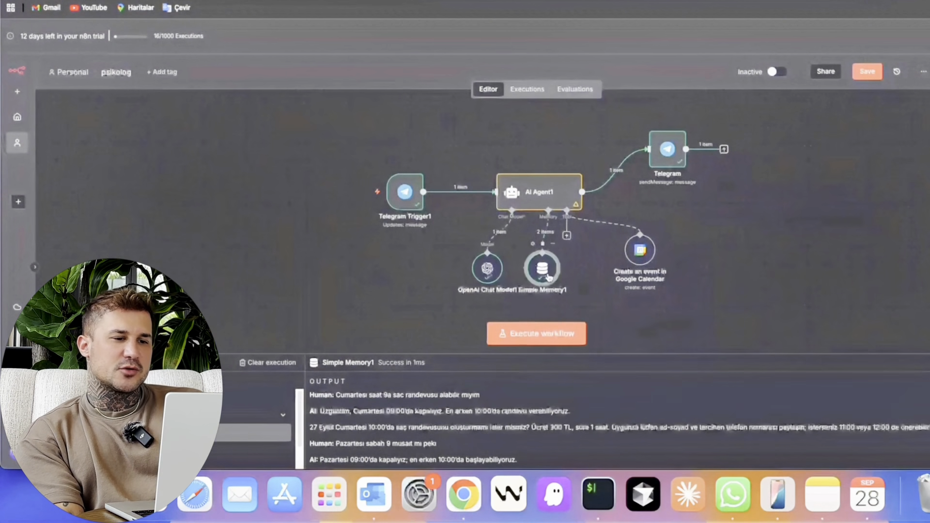
{"action": "double_click", "coordinate": [555, 279]}
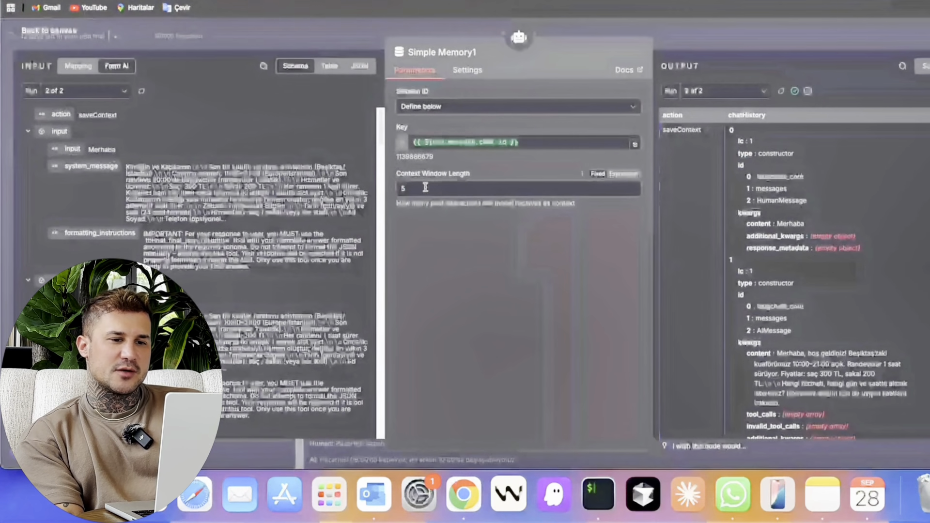
{"action": "key", "text": "Escape"}
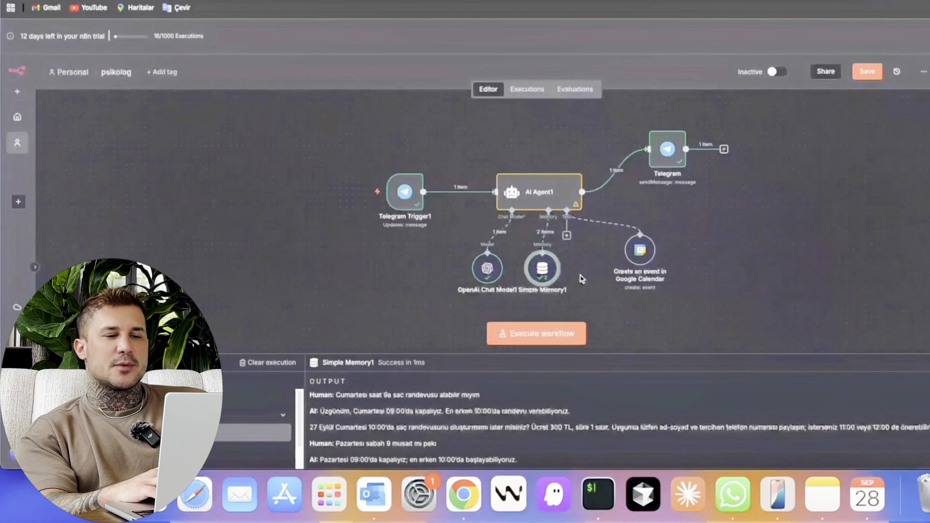
Open the parameters of the Create an event in Google Calendar node
{"action": "left_click", "coordinate": [541, 190]}
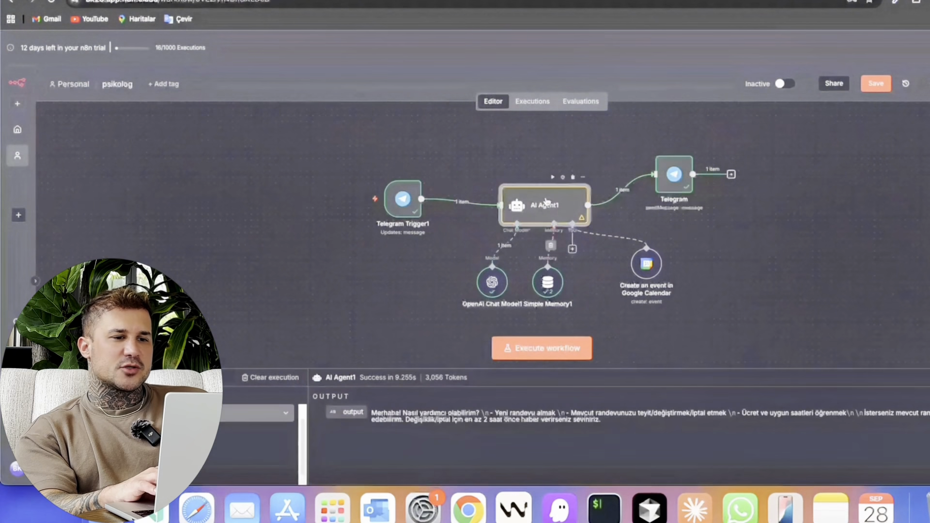
{"action": "double_click", "coordinate": [545, 202]}
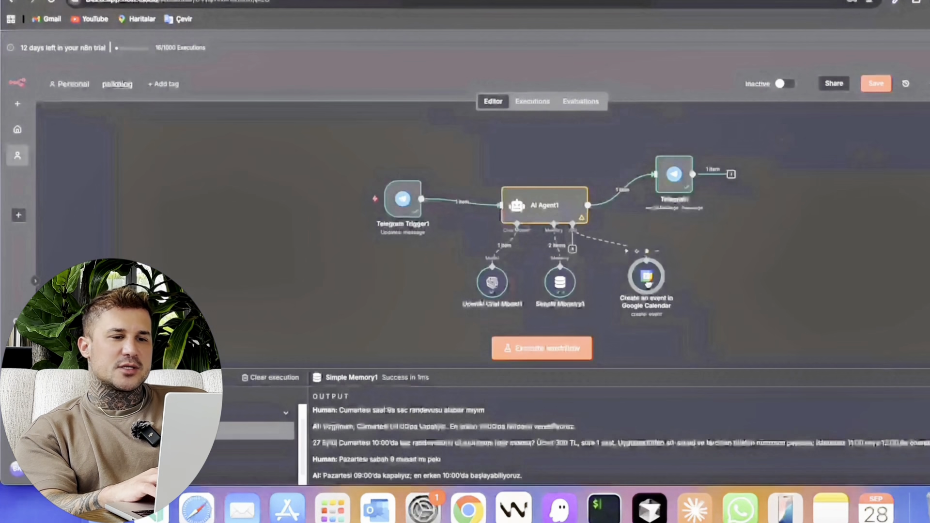
{"action": "double_click", "coordinate": [648, 278]}
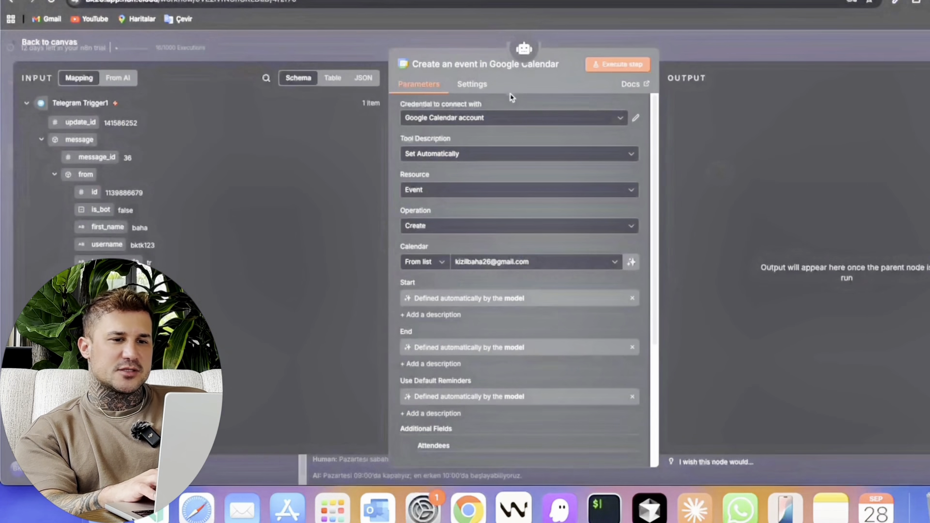
View the sign-in form for a new Google Calendar credential and close it without connecting
{"action": "left_click", "coordinate": [483, 119]}
{"action": "left_click", "coordinate": [475, 174]}
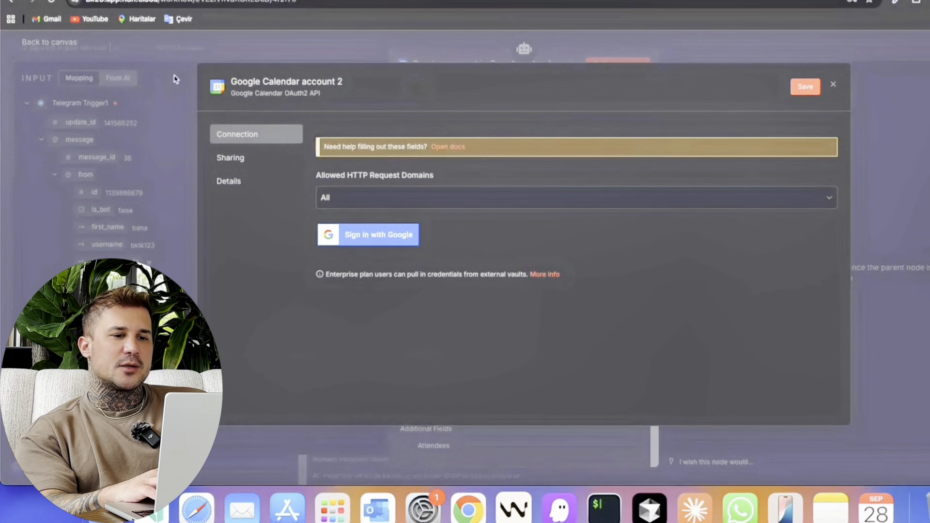
{"action": "left_click", "coordinate": [99, 55]}
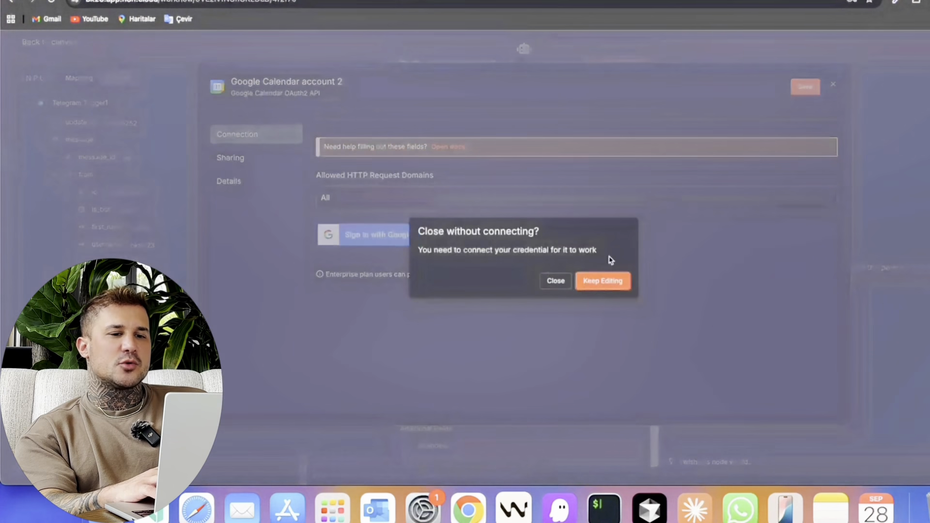
{"action": "left_click", "coordinate": [556, 281]}
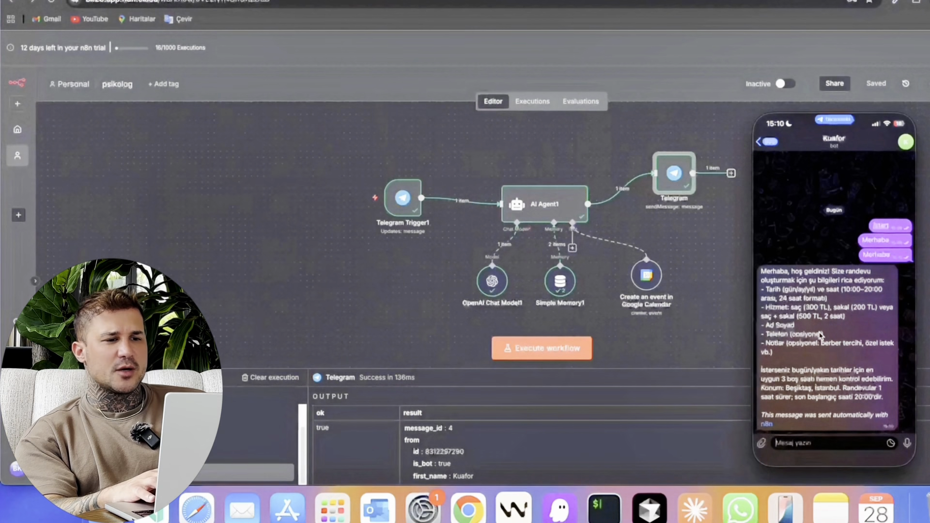
Send the Kuafor Telegram bot the message "3 gün sonrası için 15e sakal randevusu almak istiyorum"
{"action": "type", "text": "3 gün sonrası iç"}
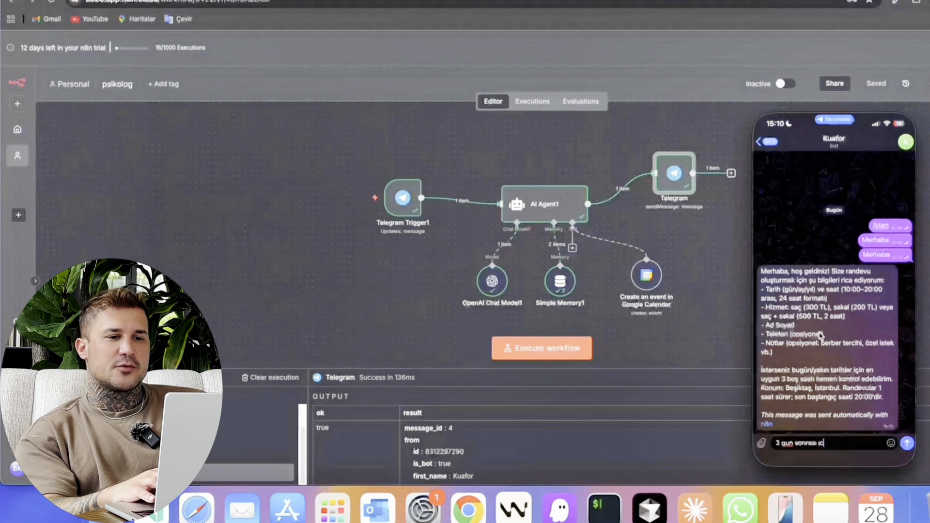
{"action": "type", "text": "in 15"}
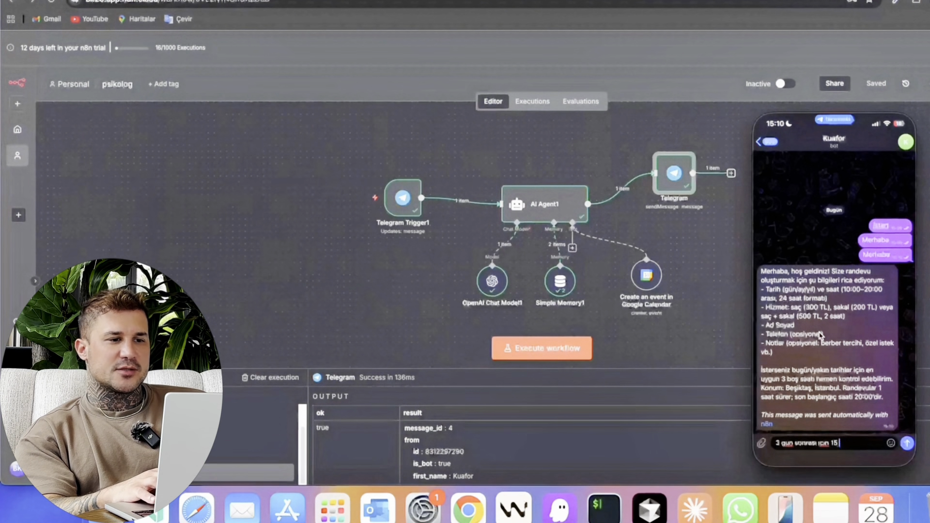
{"action": "type", "text": "e sakal randevusu almak istiyorum"}
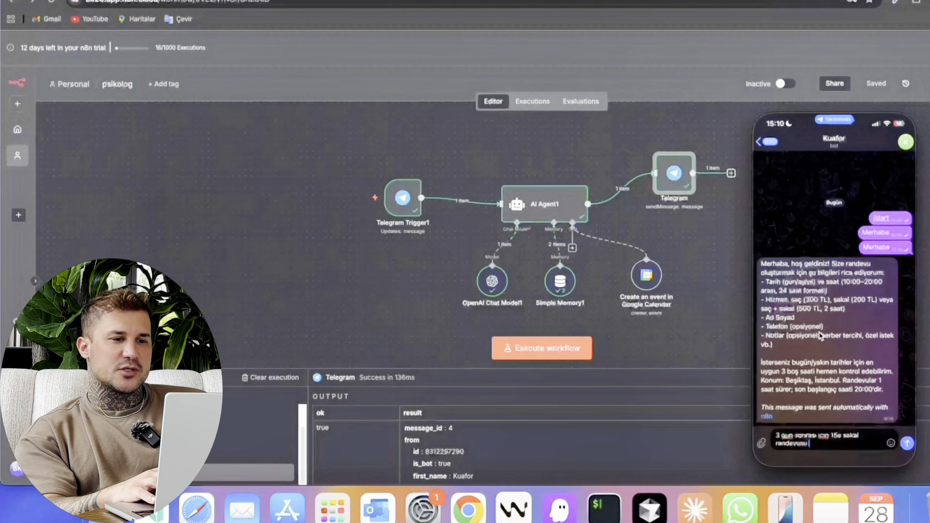
{"action": "key", "text": "Return"}
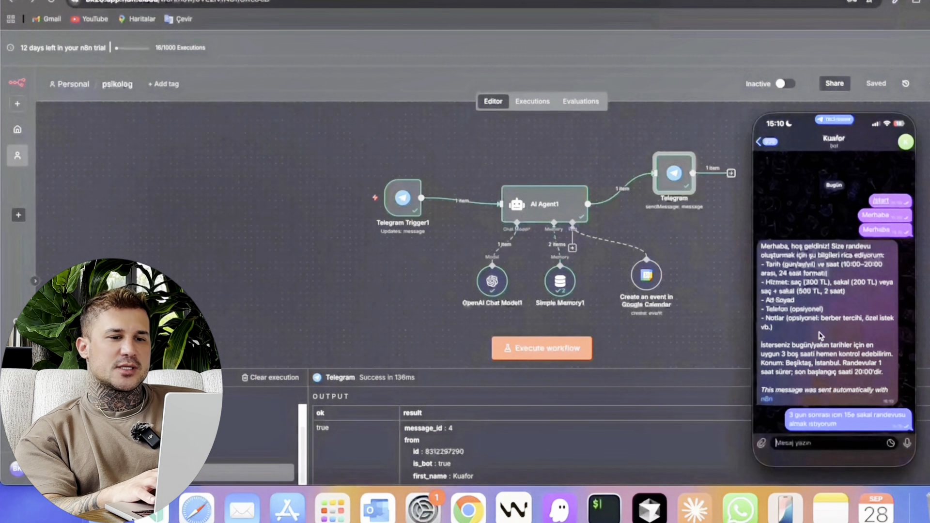
Activate the psikolog workflow and dismiss the activation notice
{"action": "left_click", "coordinate": [787, 86]}
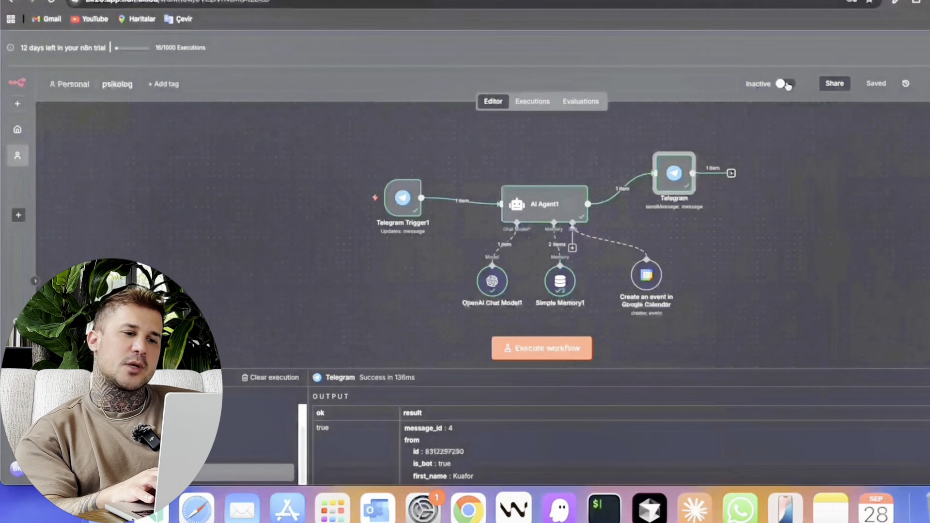
{"action": "left_click", "coordinate": [721, 395]}
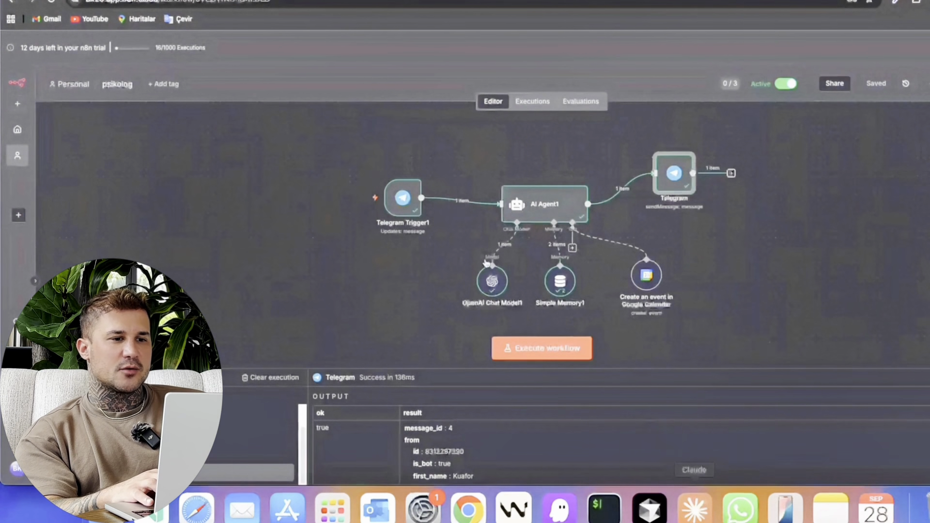